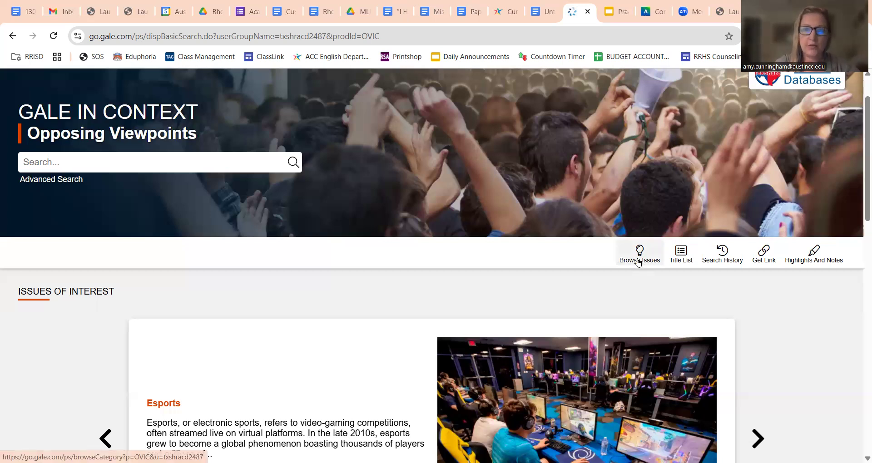
Open the Browse Issues list in Opposing Viewpoints and look through the available topics.
click(638, 262)
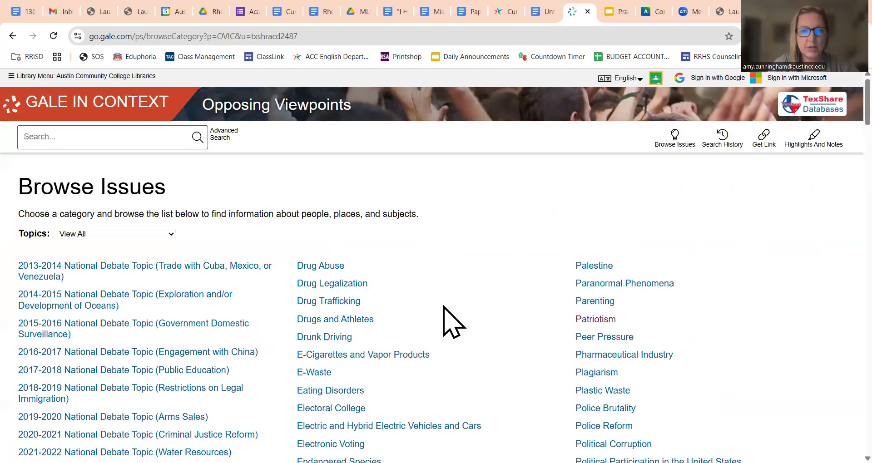
scroll(452, 321, down, 13)
scroll(452, 322, up, 3)
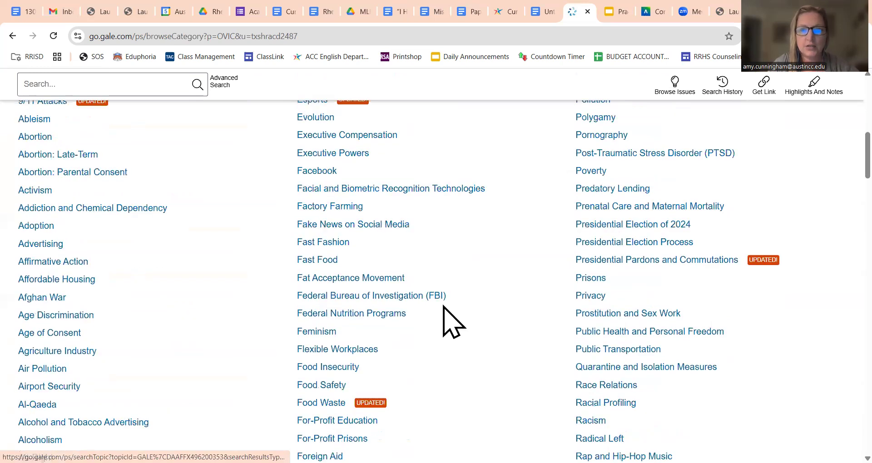
scroll(452, 322, up, 6)
scroll(452, 322, up, 4)
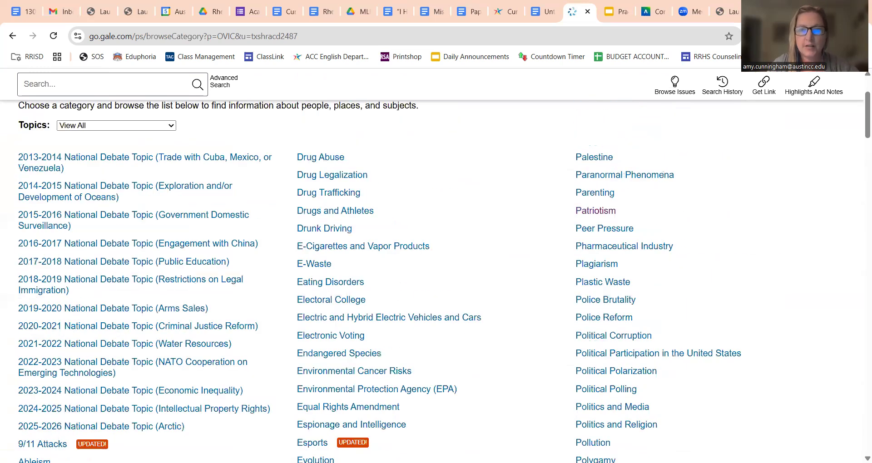
scroll(487, 249, up, 3)
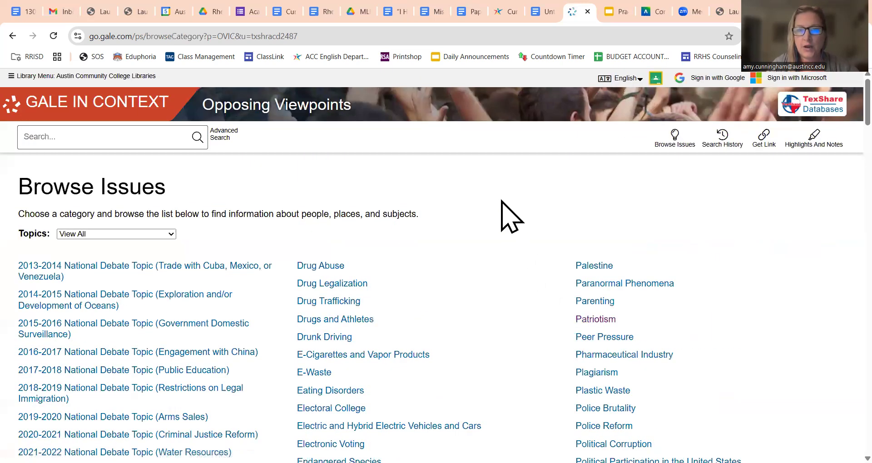
Open the Patriotism topic and show its Academic Journals results.
click(598, 321)
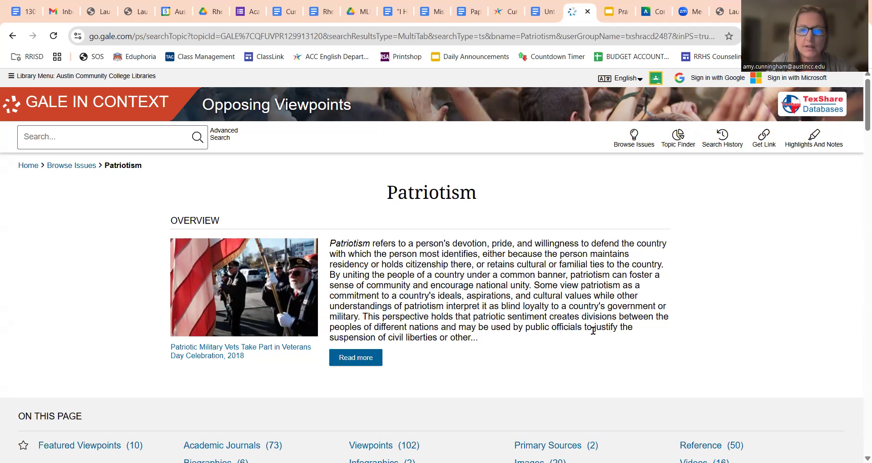
scroll(593, 331, down, 1)
scroll(594, 332, down, 3)
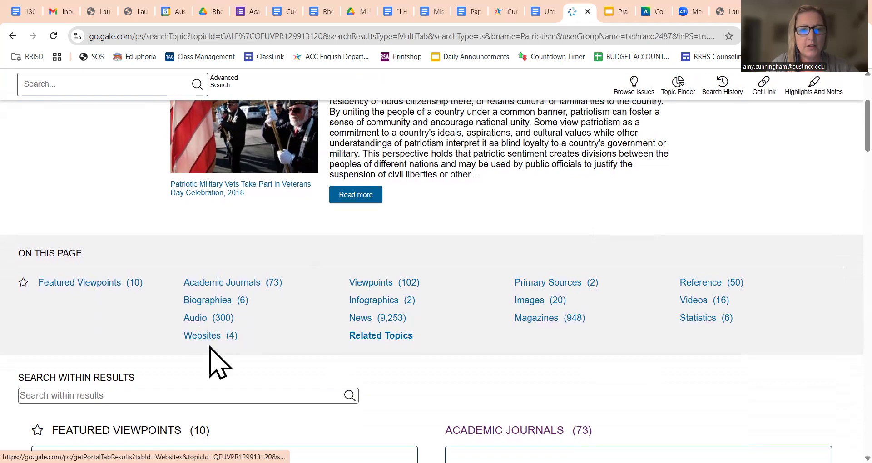
click(219, 285)
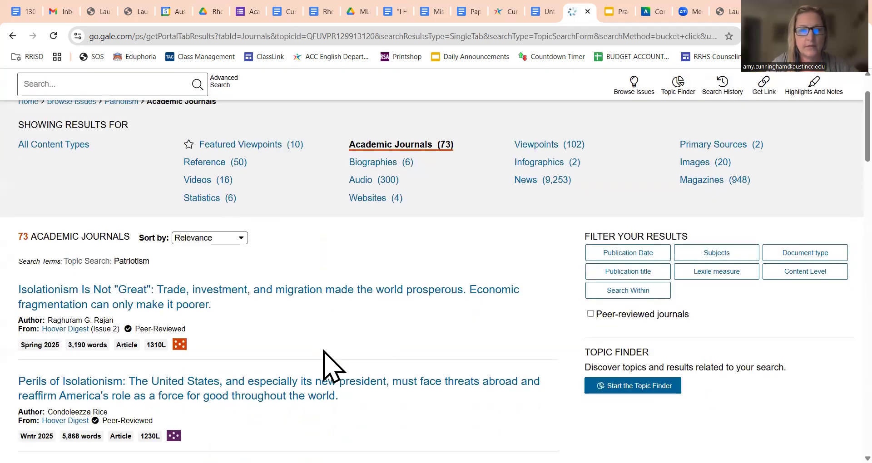
Open the journal article "Isolationism Is Not 'Great'" from the Patriotism results and skim its text.
scroll(362, 346, down, 5)
scroll(363, 345, up, 5)
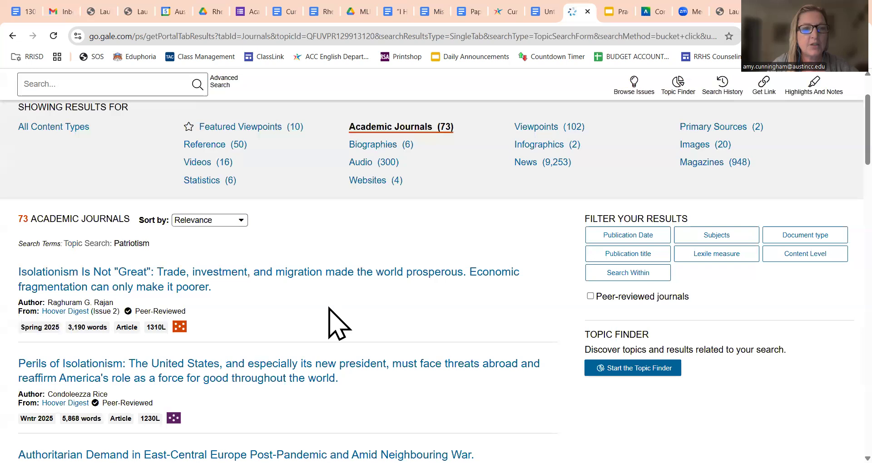
click(277, 274)
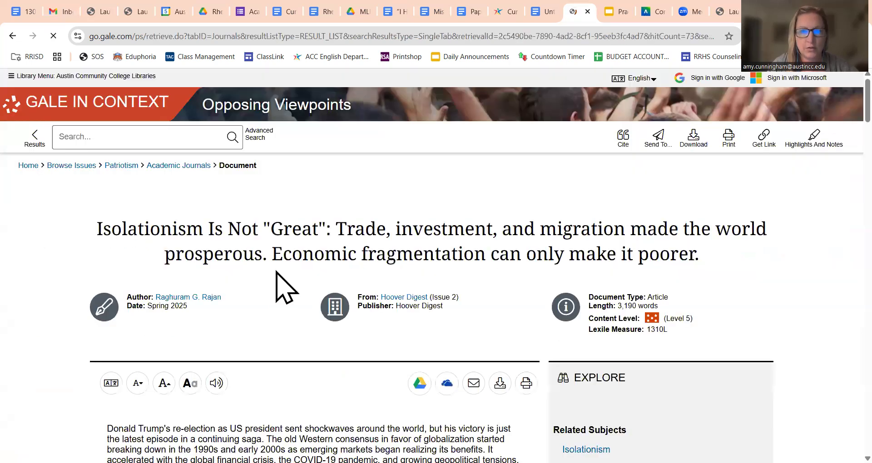
scroll(488, 316, down, 3)
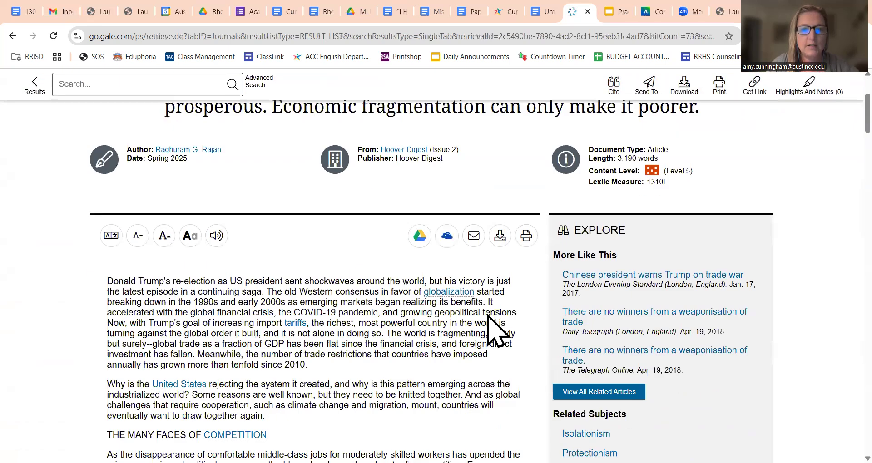
scroll(489, 316, down, 10)
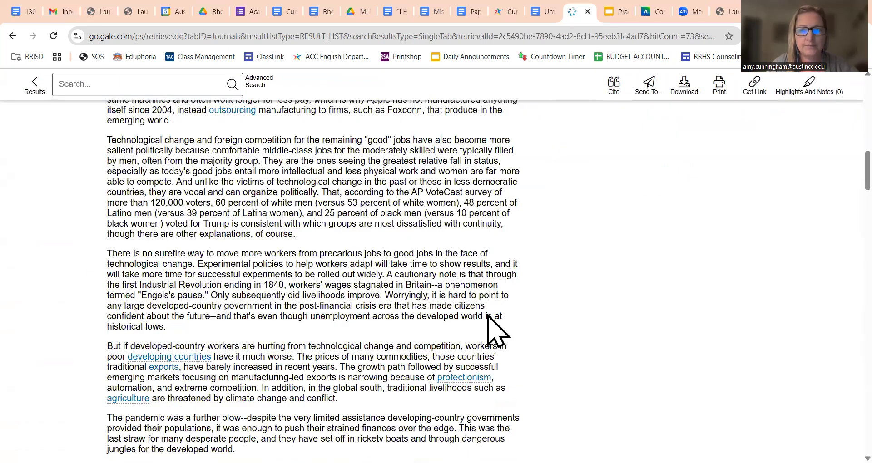
scroll(500, 219, up, 15)
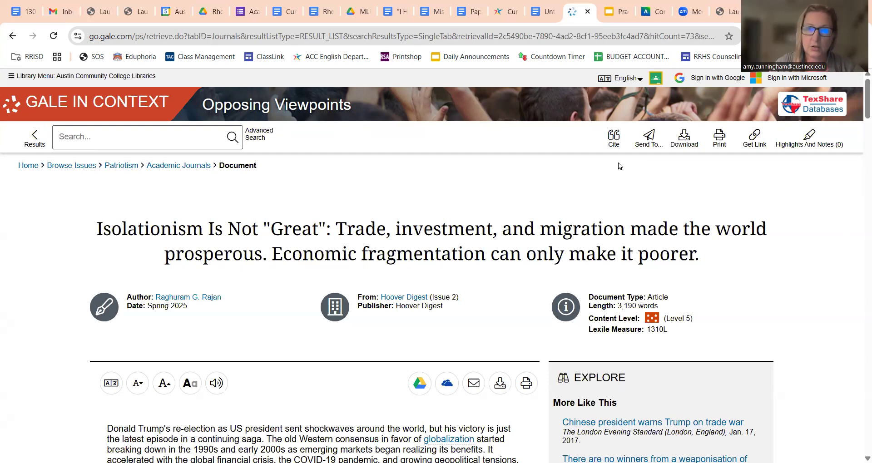
Bring up the article's citation and view it in APA 7th Edition, Chicago 17th Edition and Harvard styles.
click(614, 144)
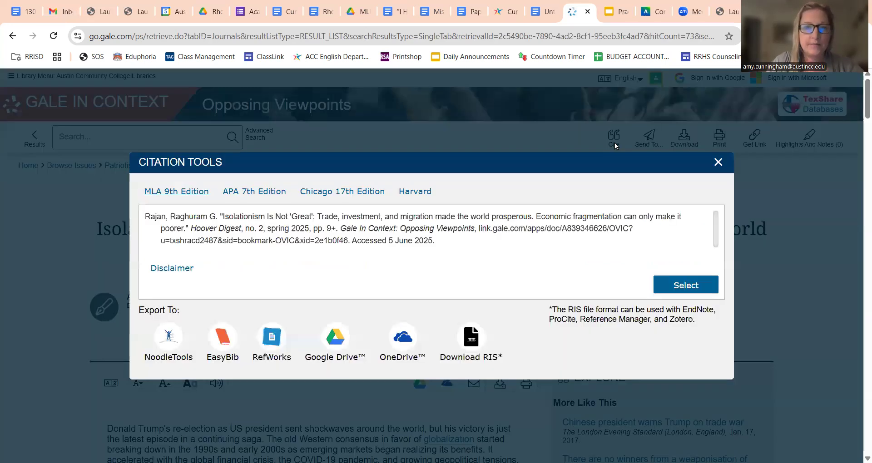
click(251, 192)
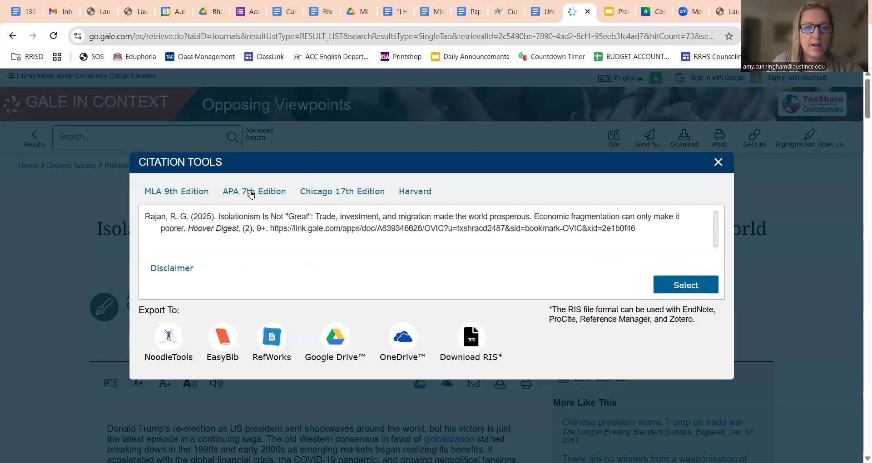
click(318, 194)
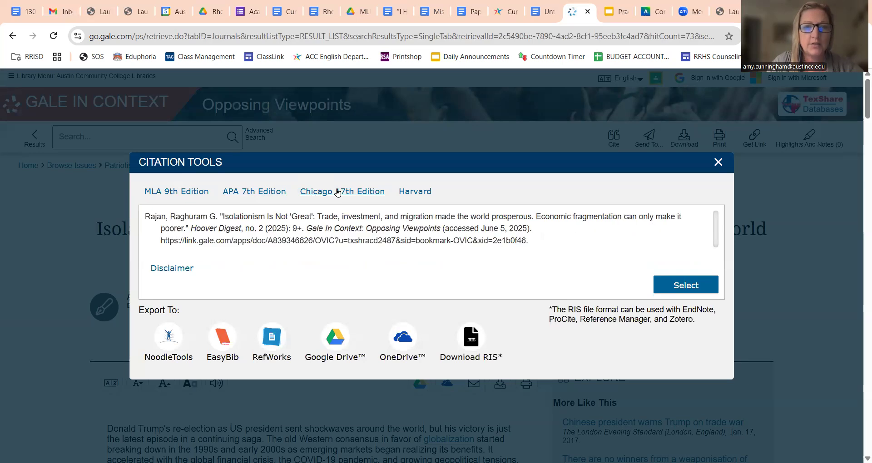
click(417, 193)
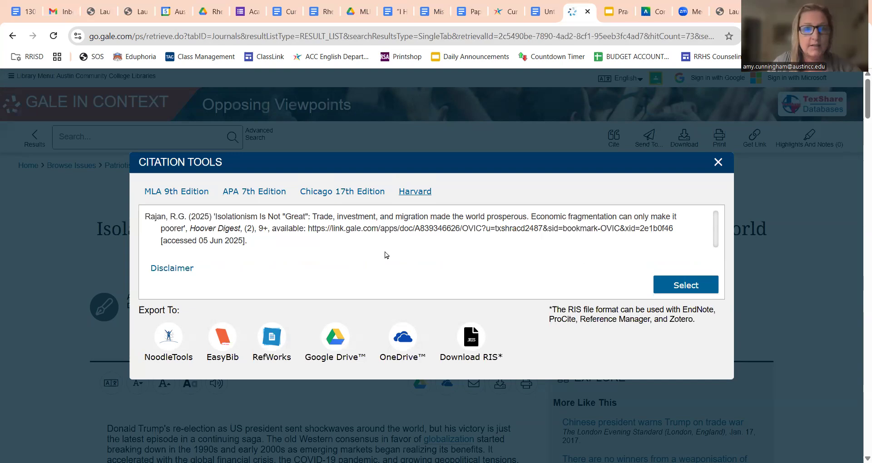
Switch the citation to MLA 9th Edition and copy its full text.
click(176, 194)
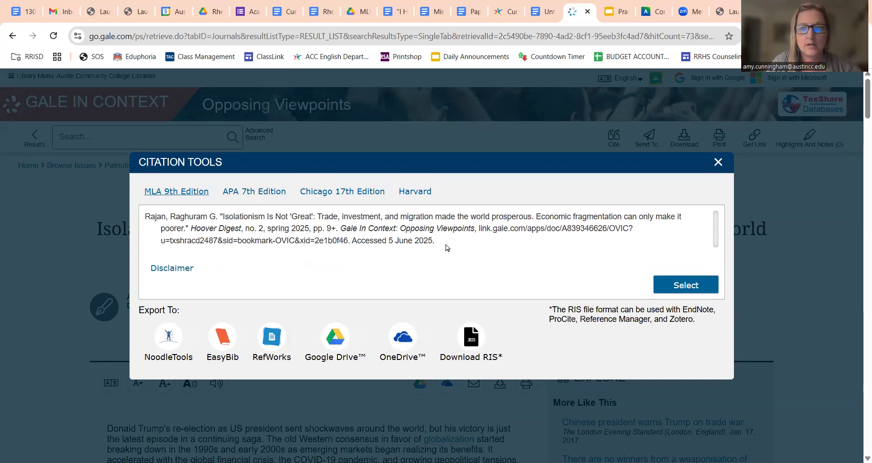
drag(448, 245, 135, 221)
key(ctrl+c)
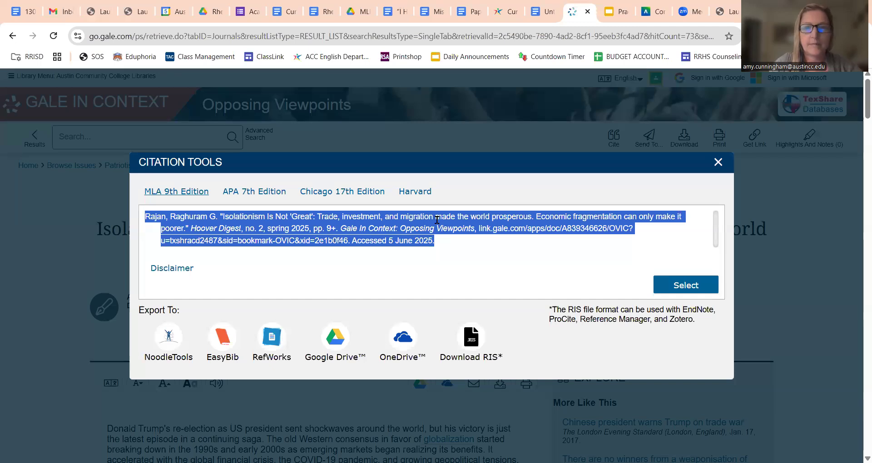
Switch to the untitled Google Docs document and paste the citation below the Works Cited heading.
click(539, 14)
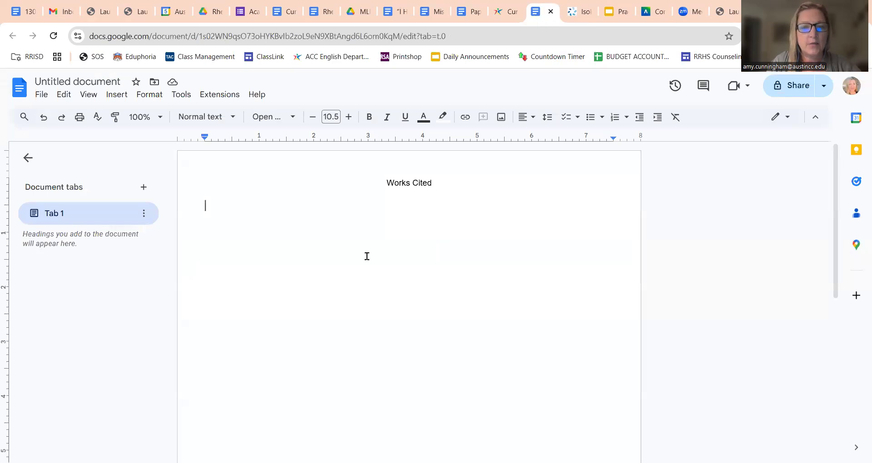
click(267, 217)
key(BackSpace)
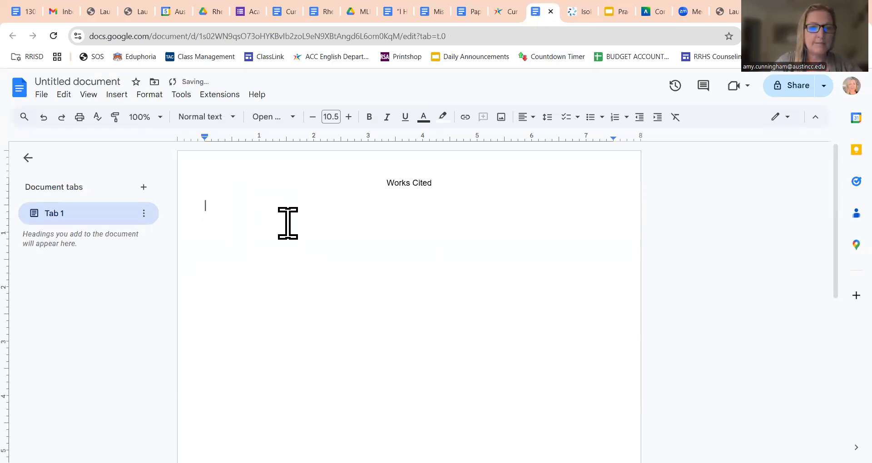
key(ctrl+v)
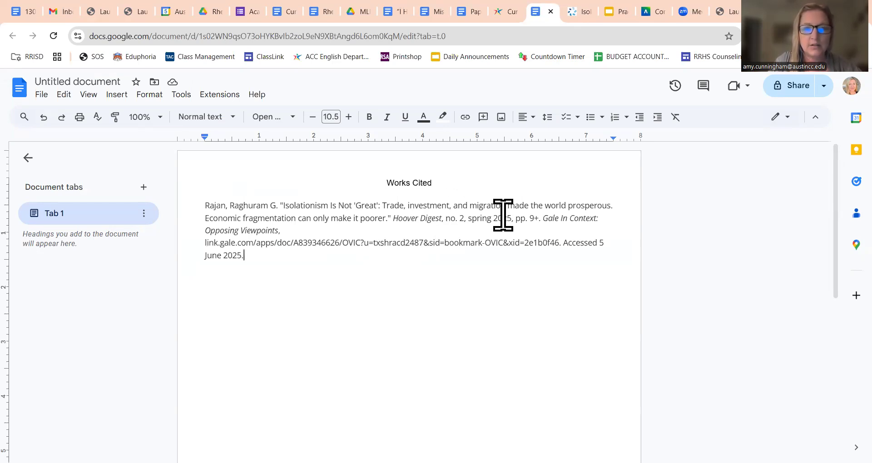
Capitalize "Investment", "Migration", "Made" and "World" in the article title of the pasted citation.
click(411, 207)
key(BackSpace)
text(I)
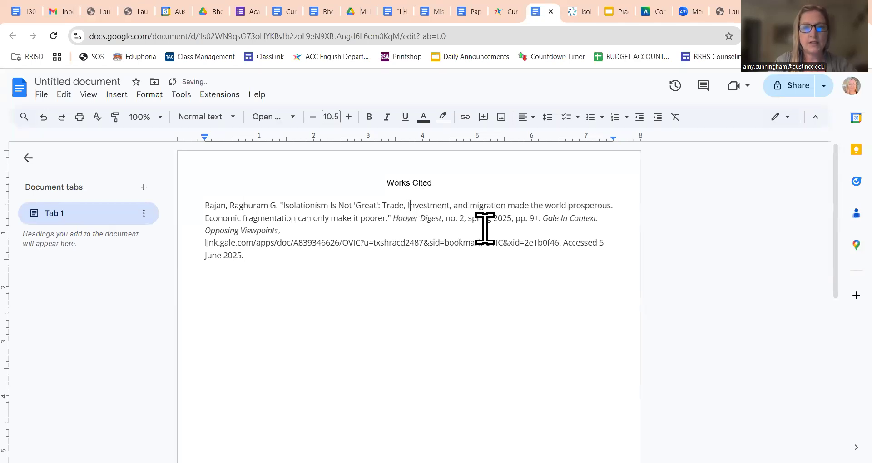
click(477, 204)
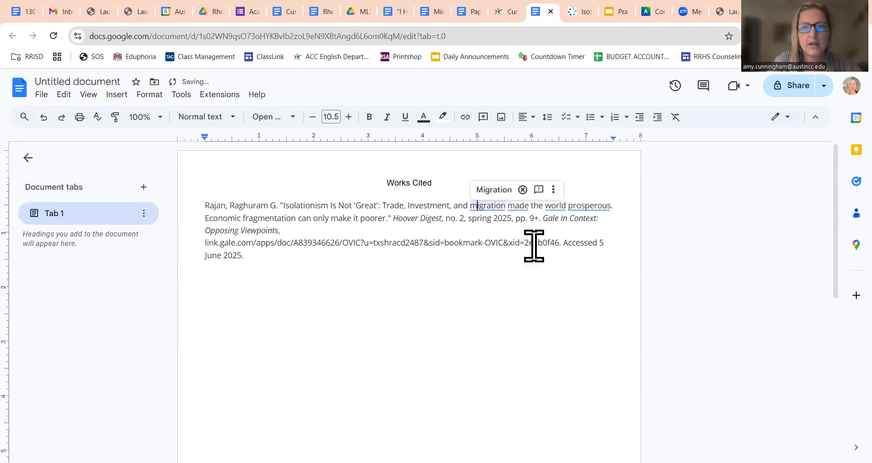
click(494, 189)
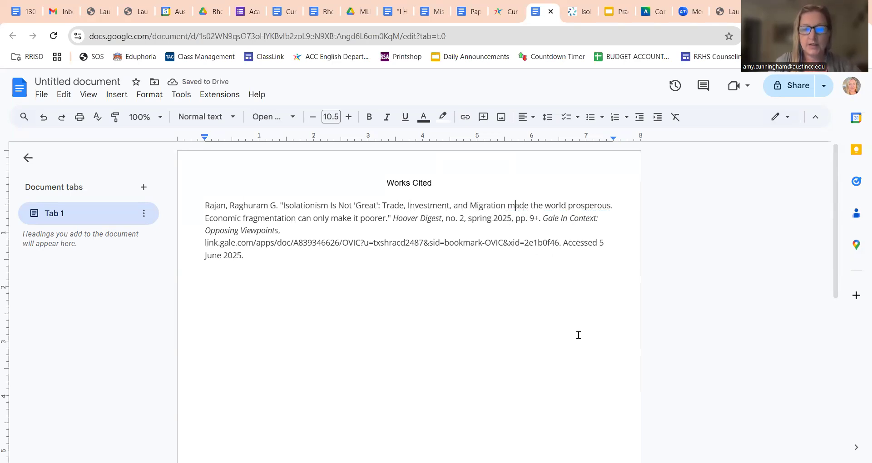
key(BackSpace)
text(M)
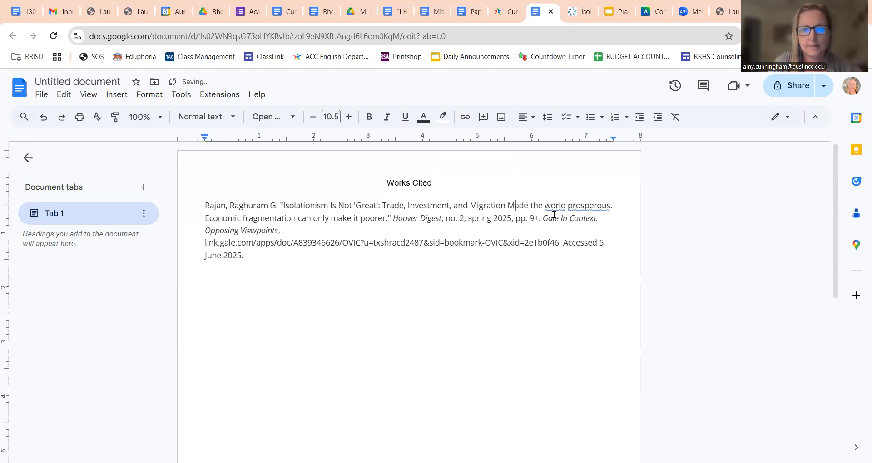
click(551, 207)
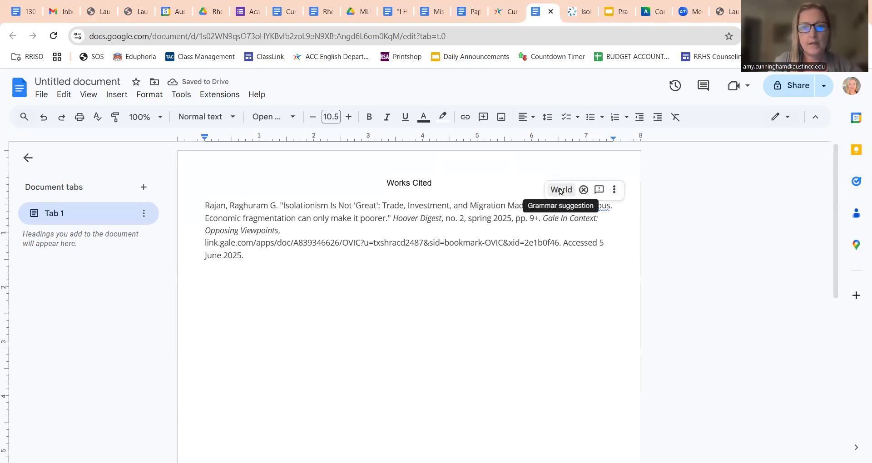
click(561, 190)
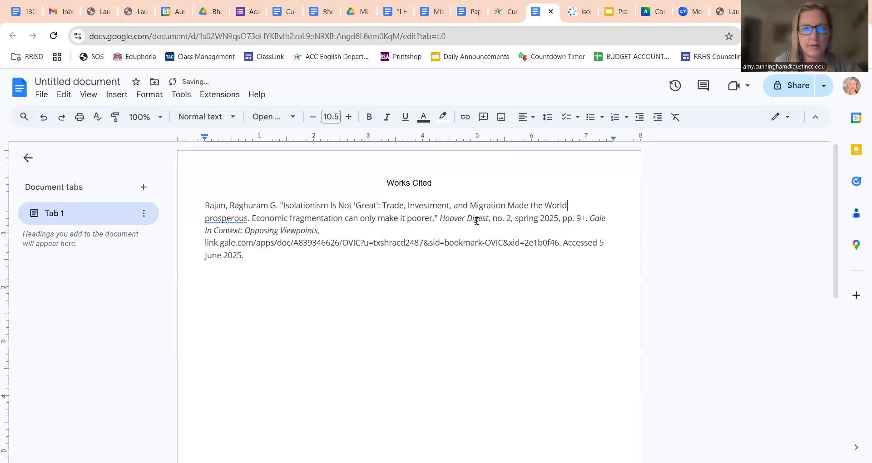